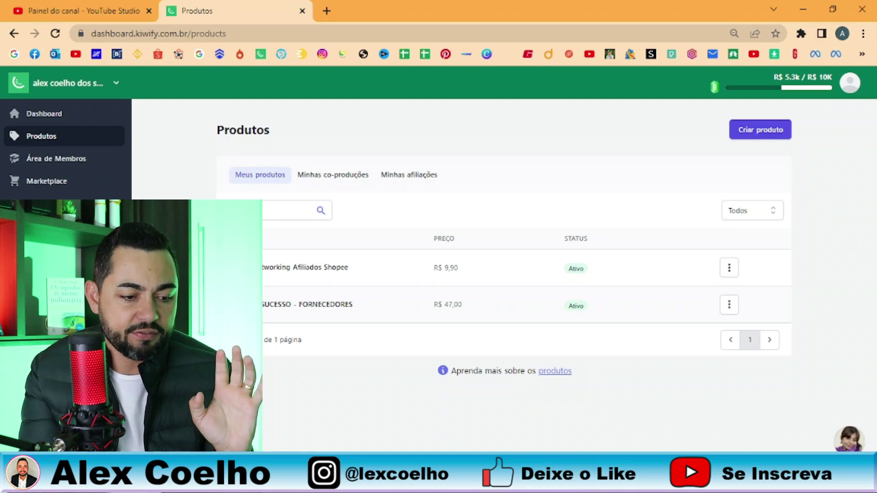
# - Open the settings of the product LISTA DE SUCESSO - FORNECEDORES and go to its order bump section
pyautogui.click(294, 313)
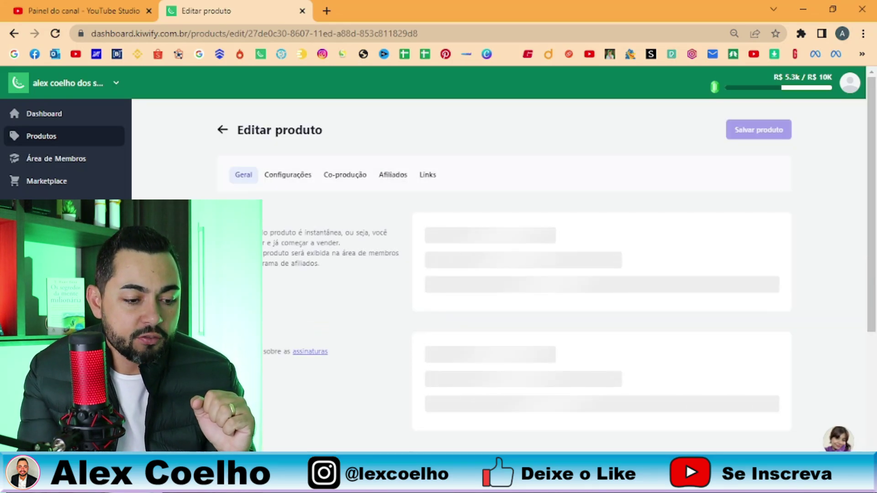
pyautogui.click(280, 178)
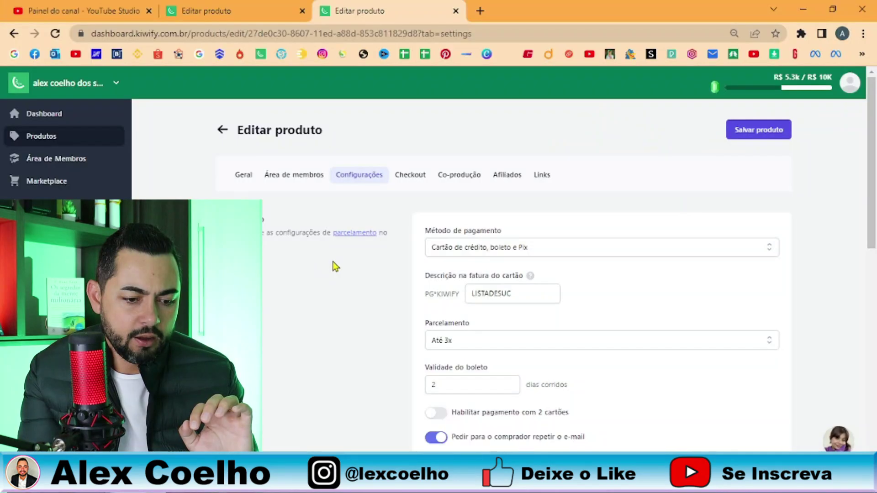
pyautogui.scroll(-9, 340, 272)
pyautogui.scroll(-2, 340, 273)
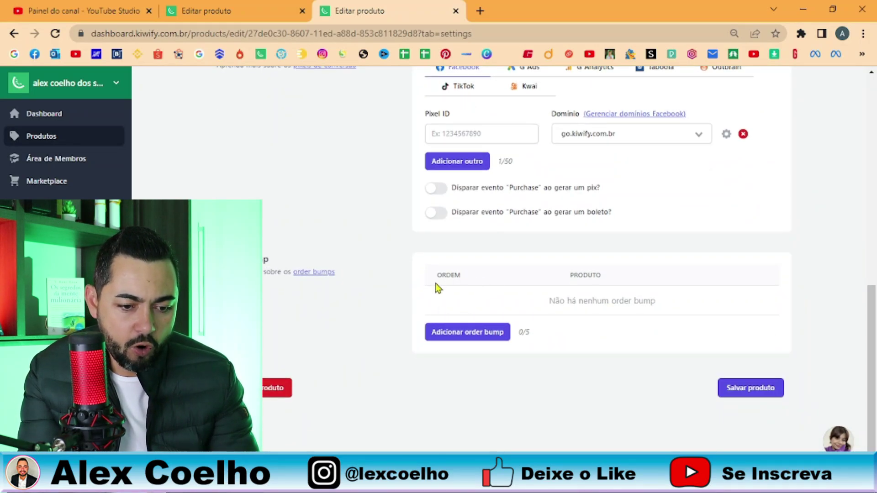
pyautogui.moveTo(556, 302); pyautogui.dragTo(650, 299)
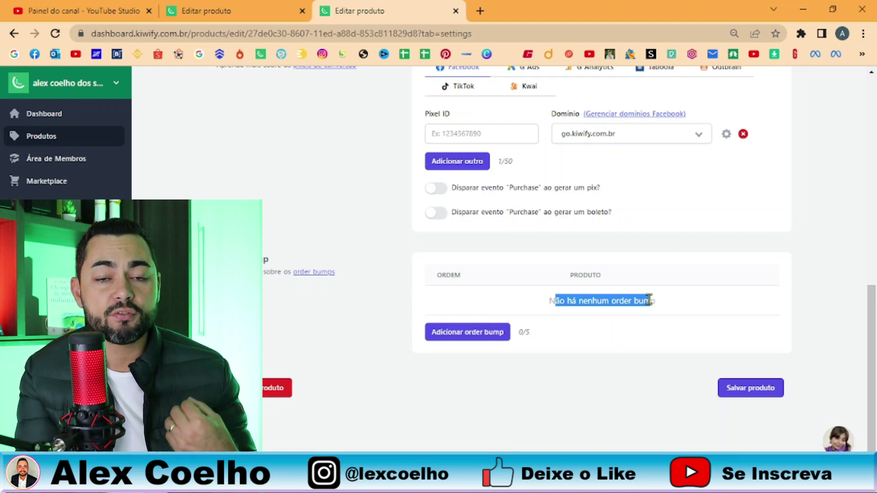
pyautogui.click(385, 334)
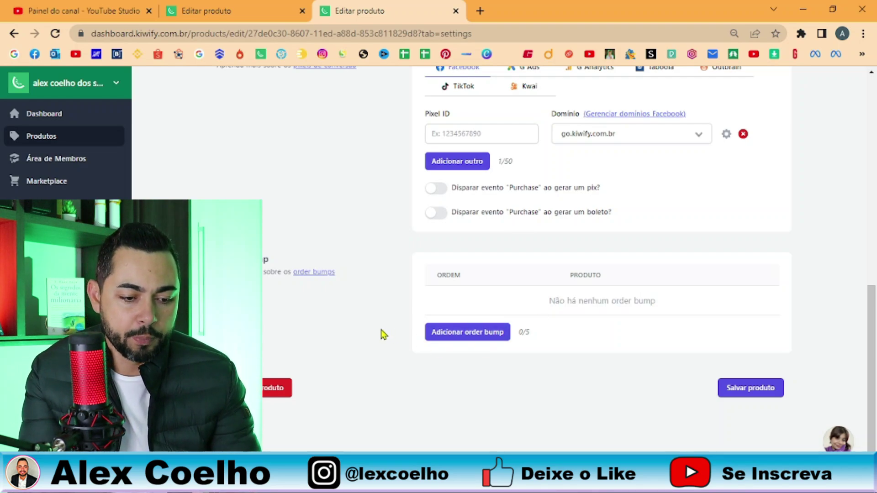
# - Start a new order bump with Grupo Networking Afiliados Shopee as both the product and the offer
pyautogui.click(490, 335)
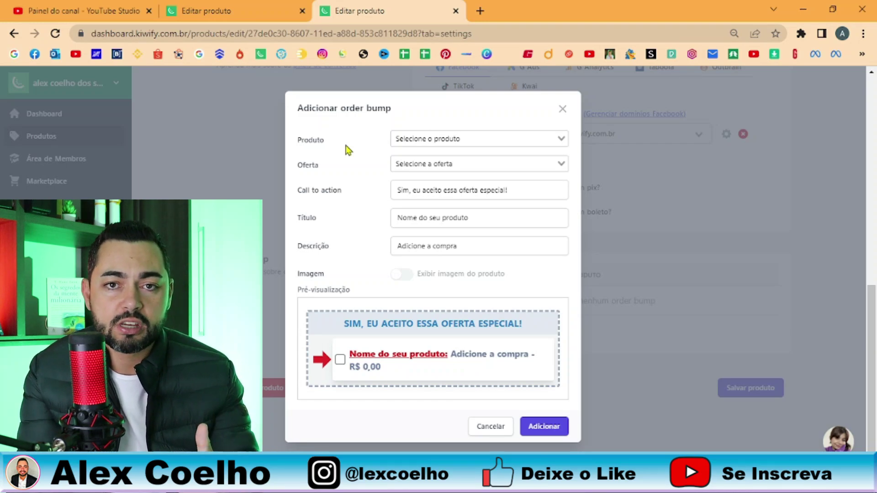
pyautogui.click(561, 139)
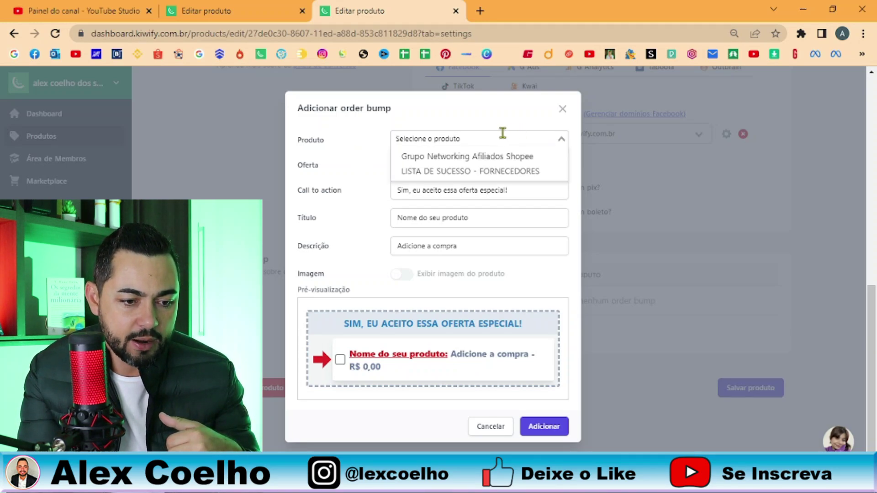
pyautogui.click(434, 161)
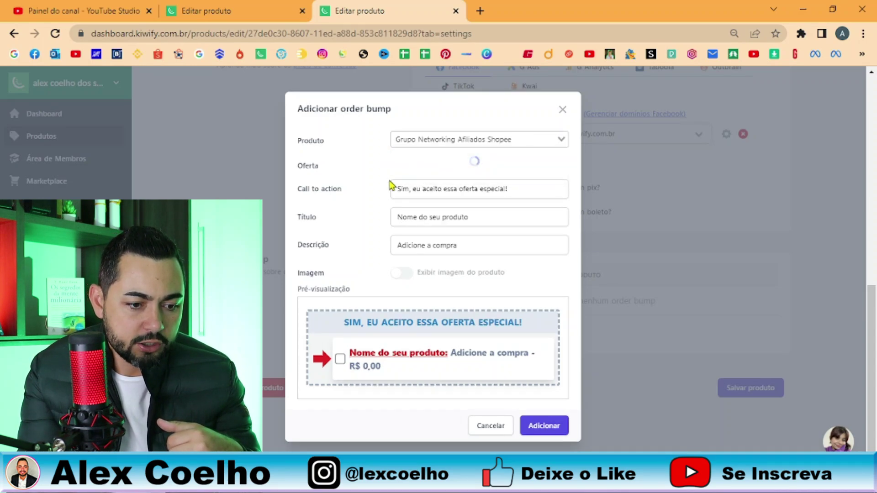
pyautogui.click(465, 168)
pyautogui.click(453, 182)
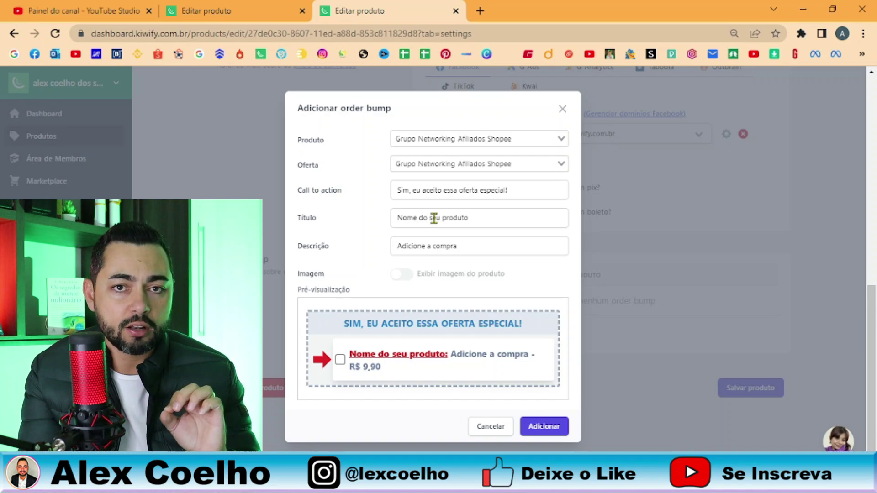
# - Replace the order bump's call to action with "EU QUERO APROVEITAR ESSA OPORTUNIDADE"
pyautogui.moveTo(396, 190); pyautogui.dragTo(506, 190)
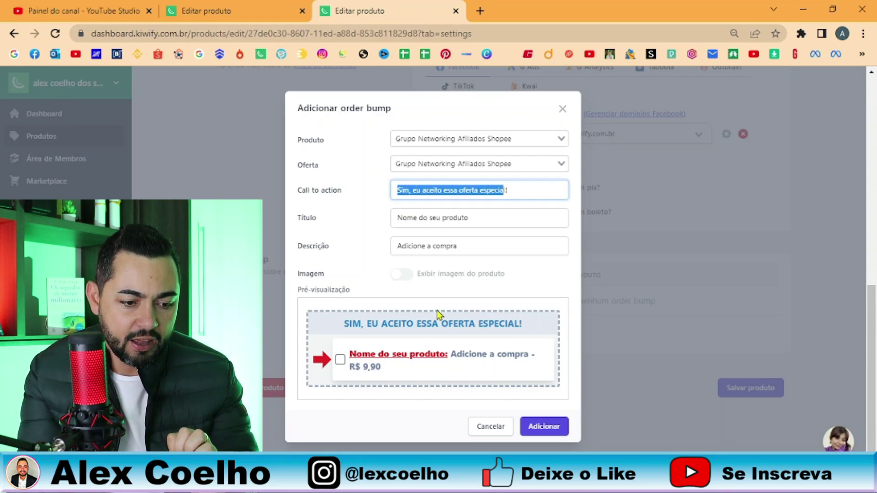
pyautogui.moveTo(344, 324); pyautogui.dragTo(528, 313)
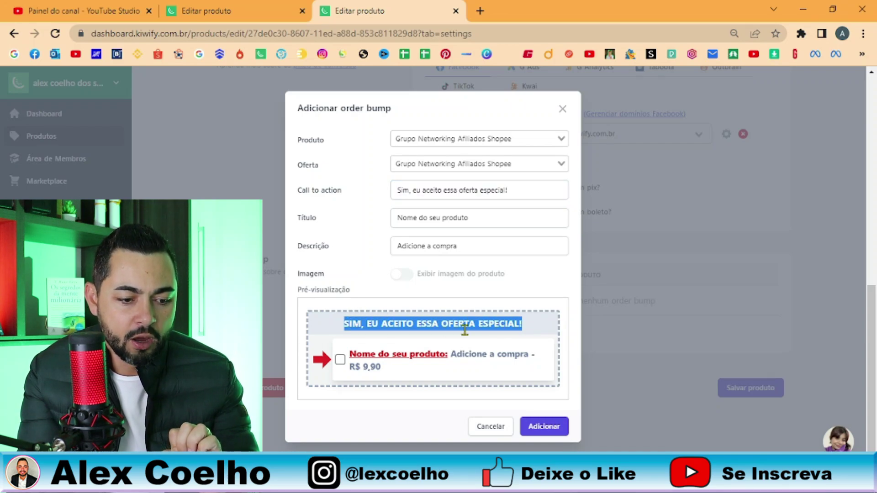
pyautogui.moveTo(528, 196); pyautogui.dragTo(374, 195)
pyautogui.press('BackSpace')
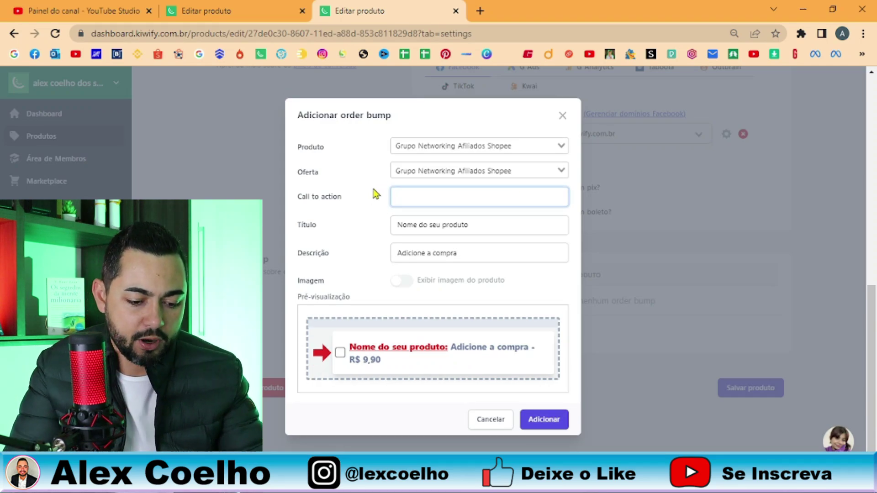
pyautogui.write('EU QUERO APROVEIRA')
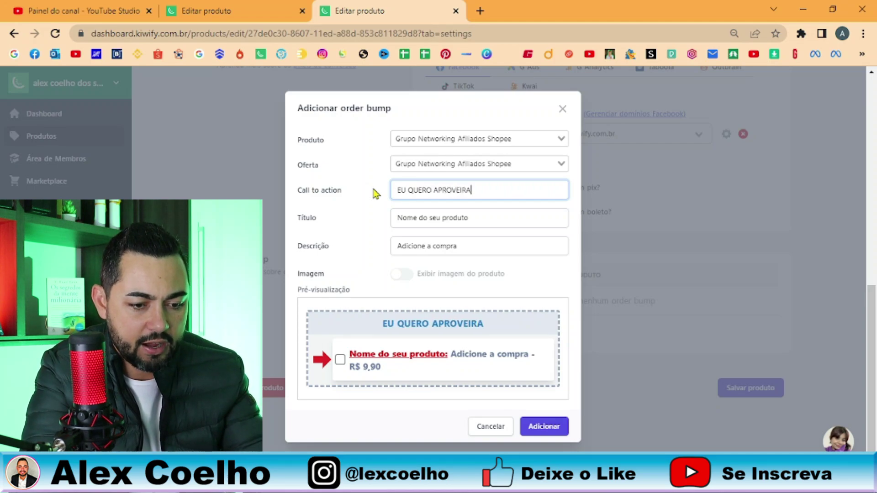
pyautogui.press('BackSpace')
pyautogui.press('BackSpace')
pyautogui.write('TAR ')
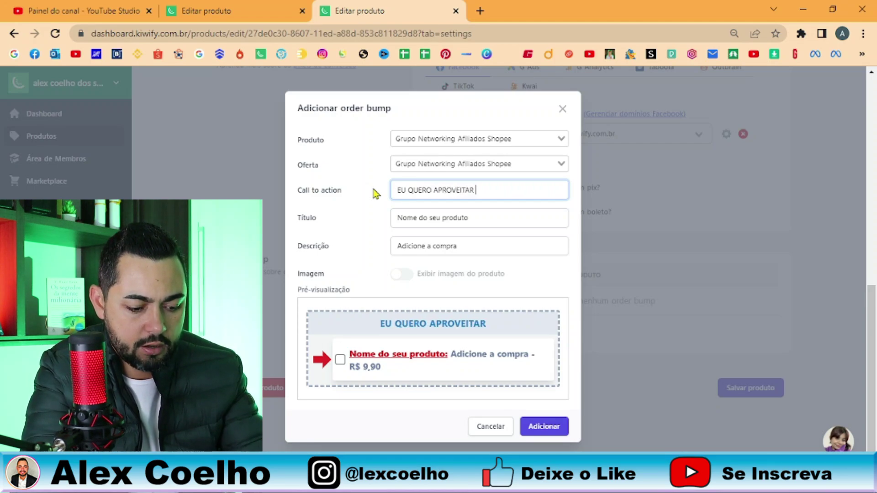
pyautogui.write('ESSA OPORTUN')
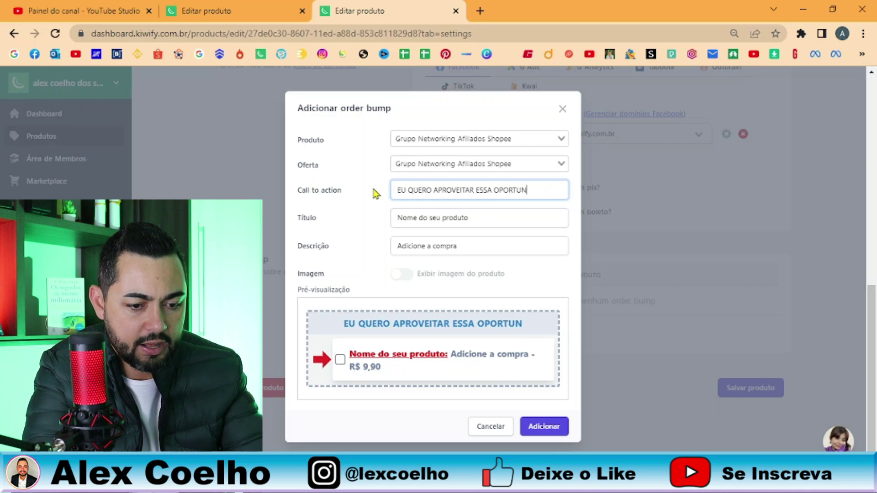
pyautogui.write('IDADE')
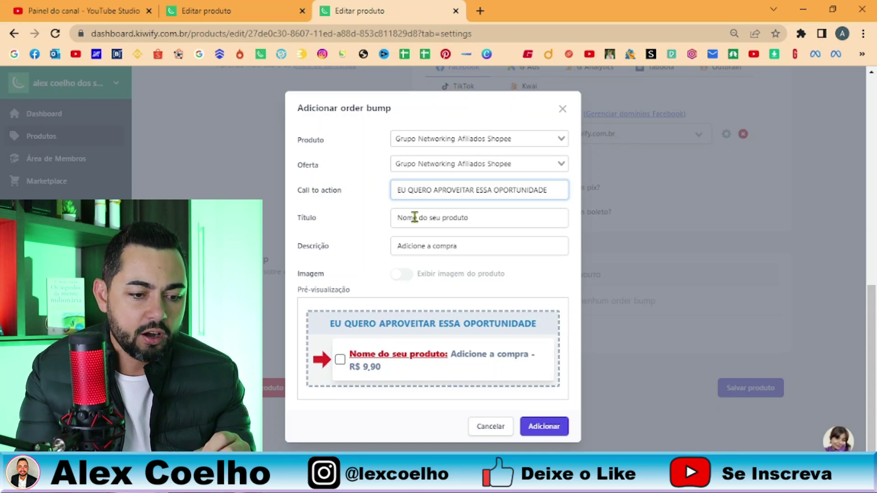
# - Replace the order bump's title with "GRUPO NETWORKING"
pyautogui.click(479, 220)
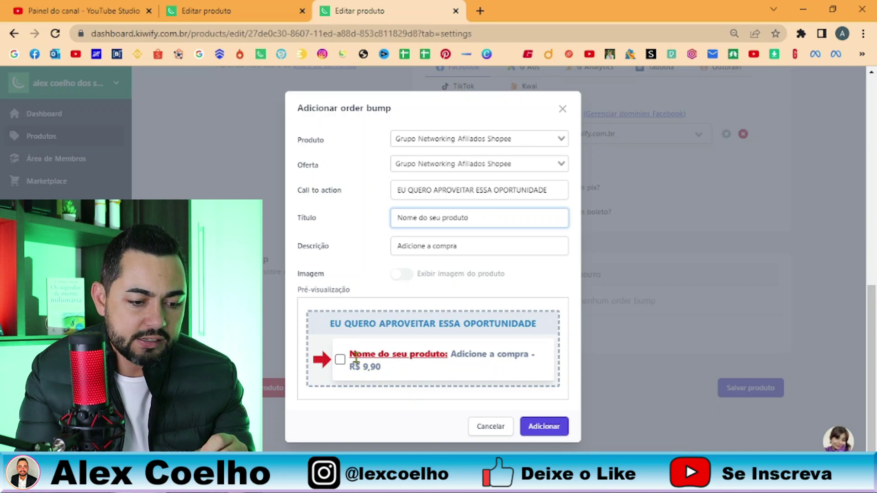
pyautogui.moveTo(356, 354); pyautogui.dragTo(426, 359)
pyautogui.click(478, 219)
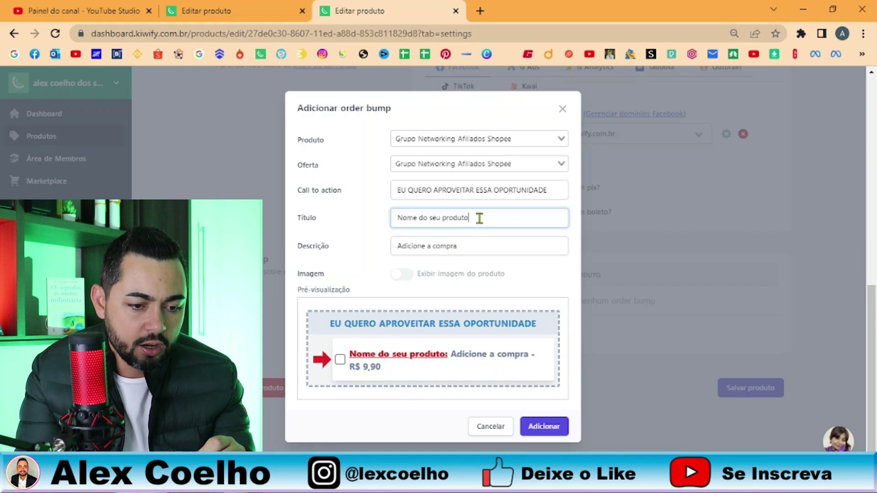
pyautogui.moveTo(478, 218); pyautogui.dragTo(358, 218)
pyautogui.write('GRUPO')
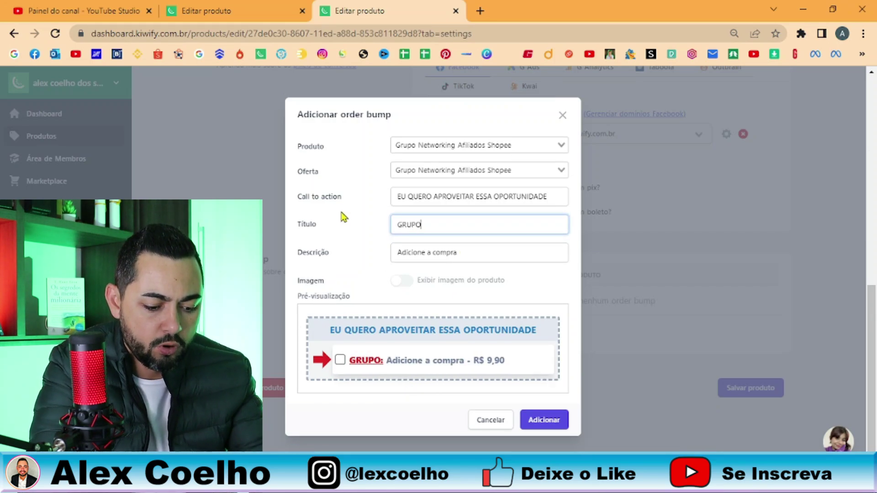
pyautogui.write(' NEWT')
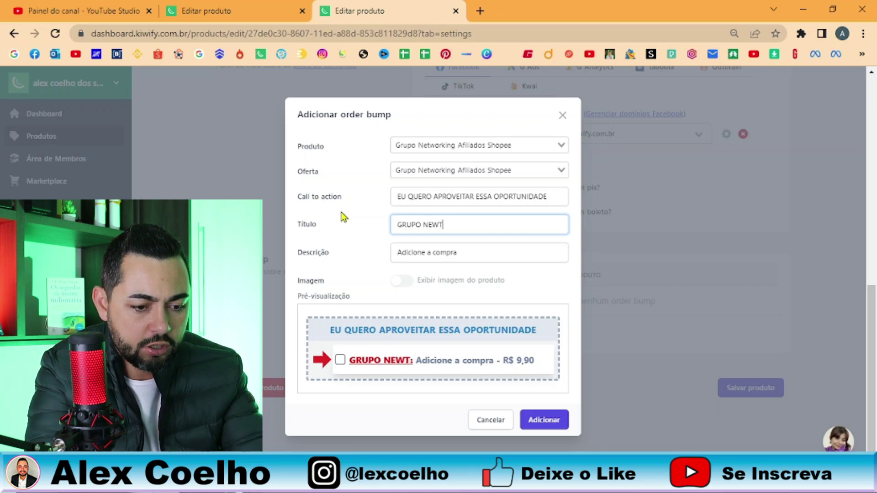
pyautogui.press('BackSpace')
pyautogui.press('BackSpace')
pyautogui.write('TWORKING')
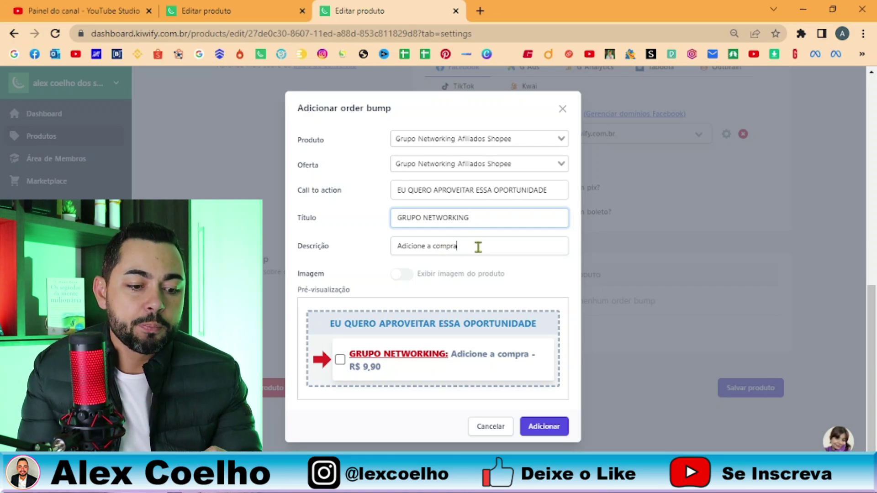
# - Set the order bump's description to "SE CONECTE COM PESSOAS QUE TEM RESULTADOS E AUMENTE SUAS VENDAS" and check the text and price in the preview
pyautogui.moveTo(475, 246); pyautogui.dragTo(386, 254)
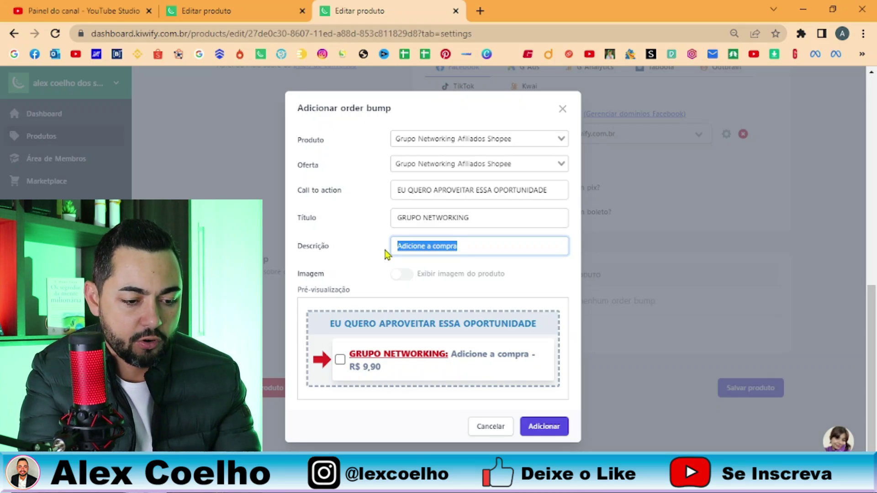
pyautogui.write('SE CONECTE COM PESSOAS QUE TEM RESULTADOS E AUMENTE SUAS VENDAS')
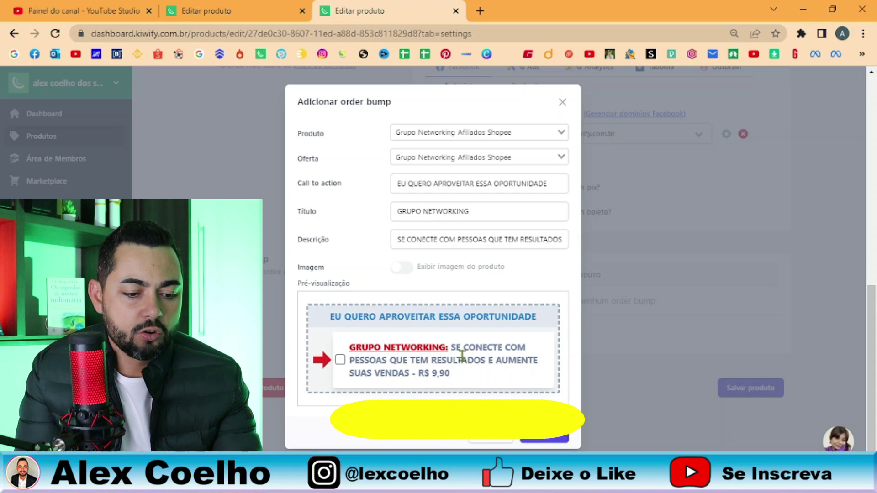
pyautogui.moveTo(454, 349); pyautogui.dragTo(487, 348)
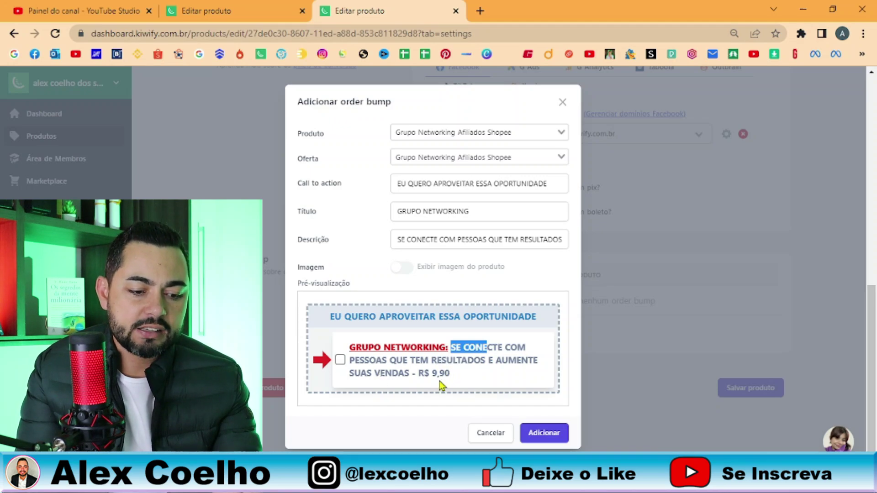
pyautogui.moveTo(420, 375); pyautogui.dragTo(445, 374)
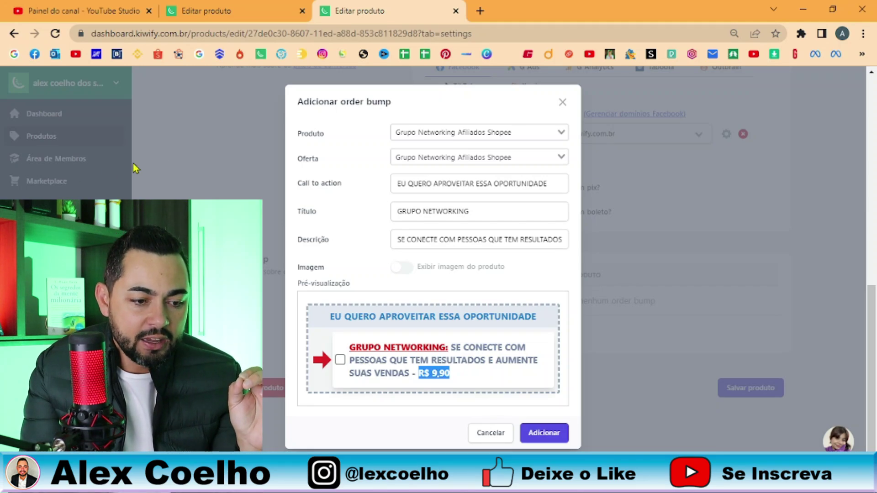
pyautogui.click(308, 161)
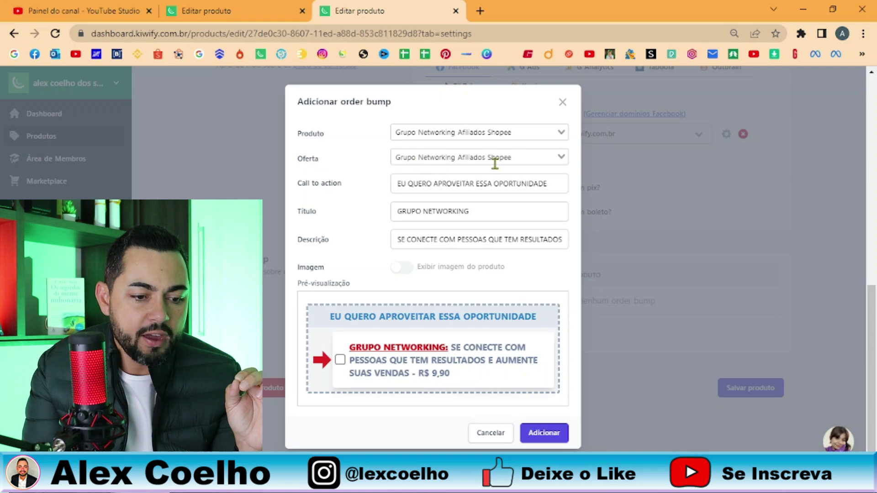
# - Review the available offers, keep Grupo Networking Afiliados Shopee selected, and submit the order bump
pyautogui.click(561, 157)
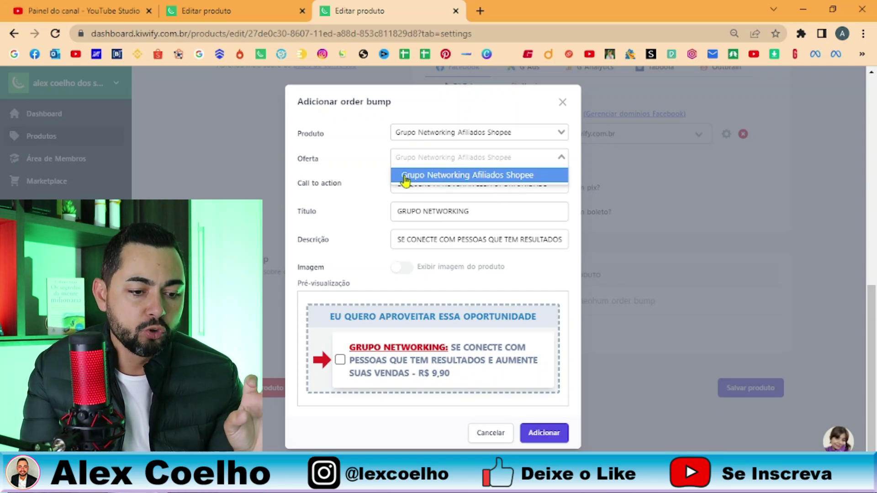
pyautogui.click(421, 177)
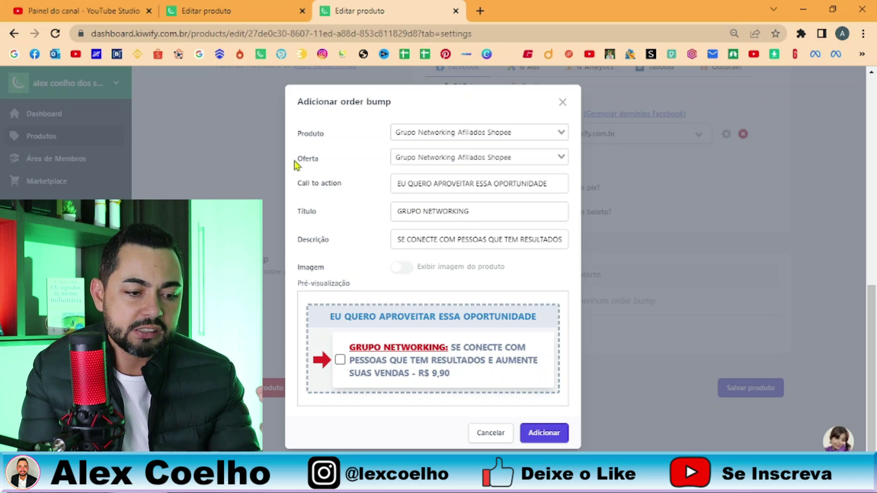
pyautogui.click(552, 156)
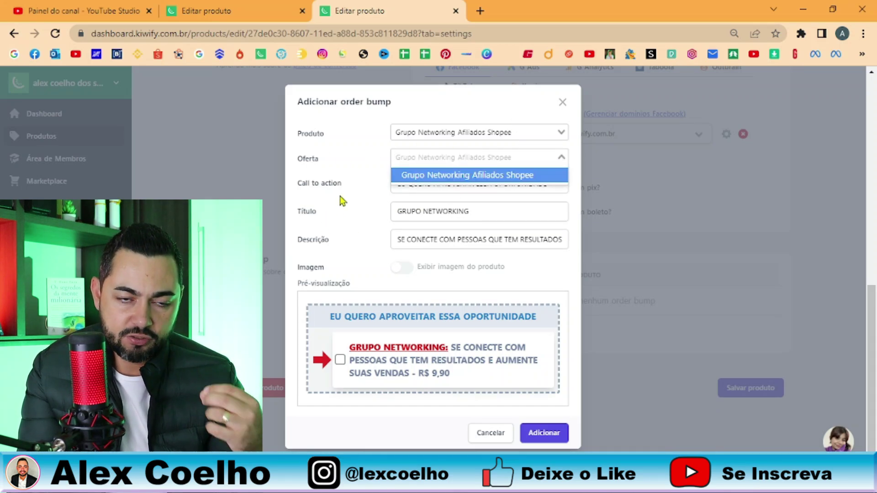
pyautogui.click(363, 169)
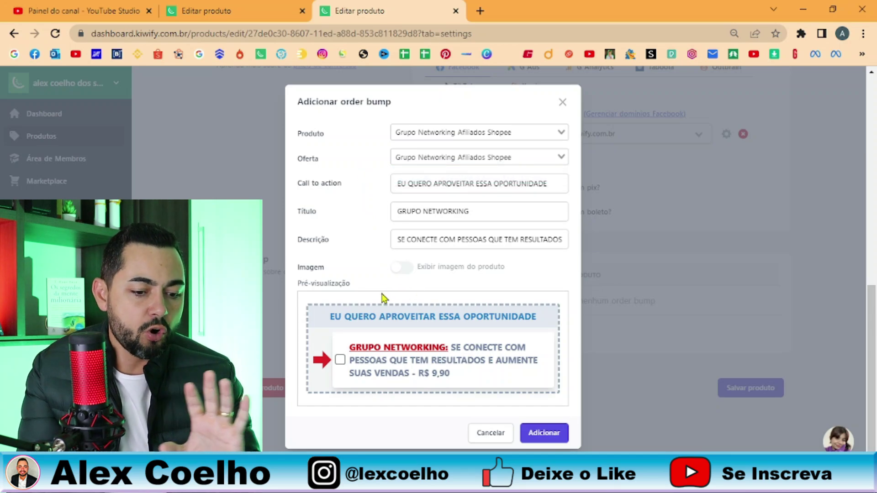
pyautogui.click(553, 439)
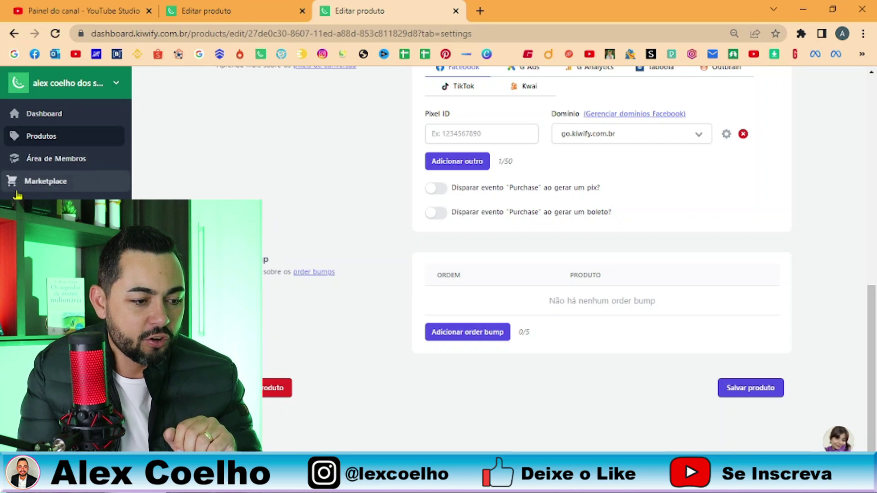
# - Open the Marketplace to view its best-selling products
pyautogui.click(42, 188)
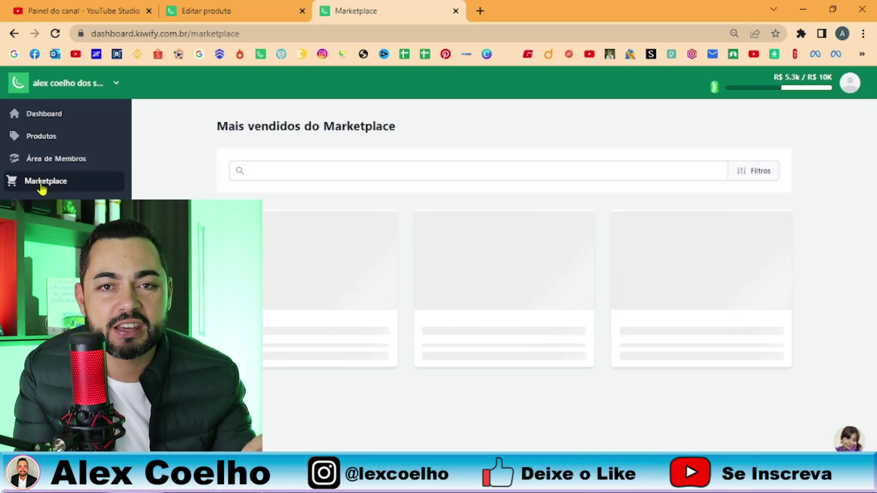